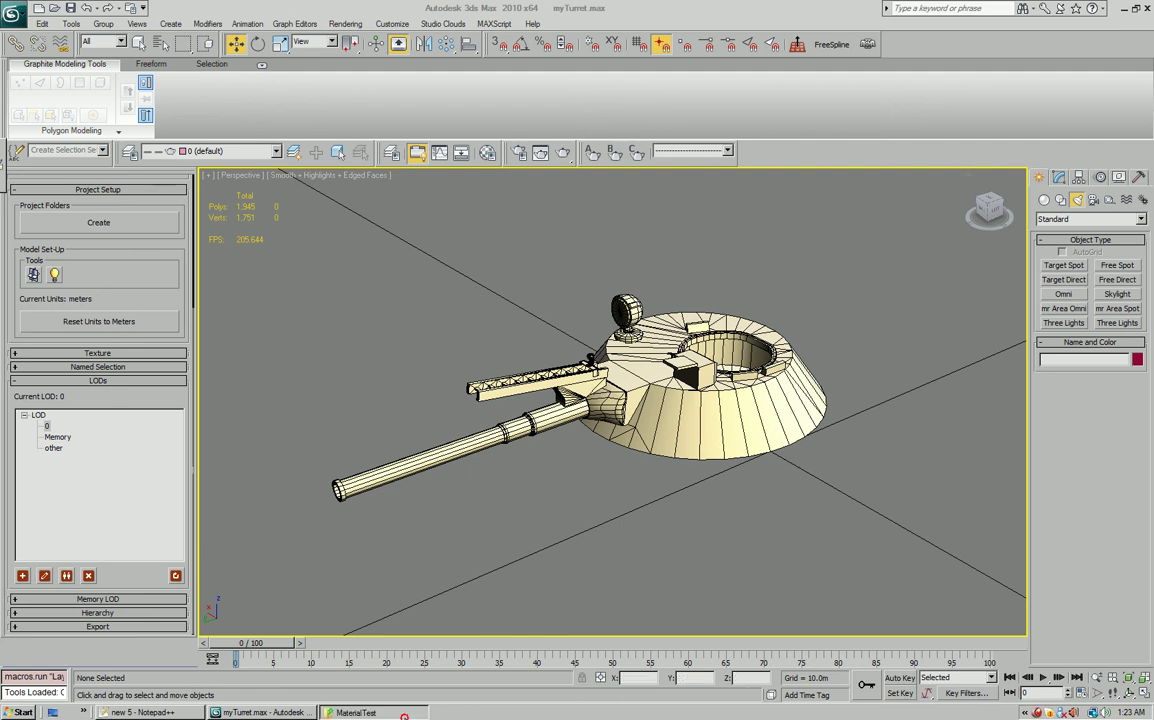
Review the texture files in the MaterialTest folder and return to the 3ds Max scene.
left_click(355, 712)
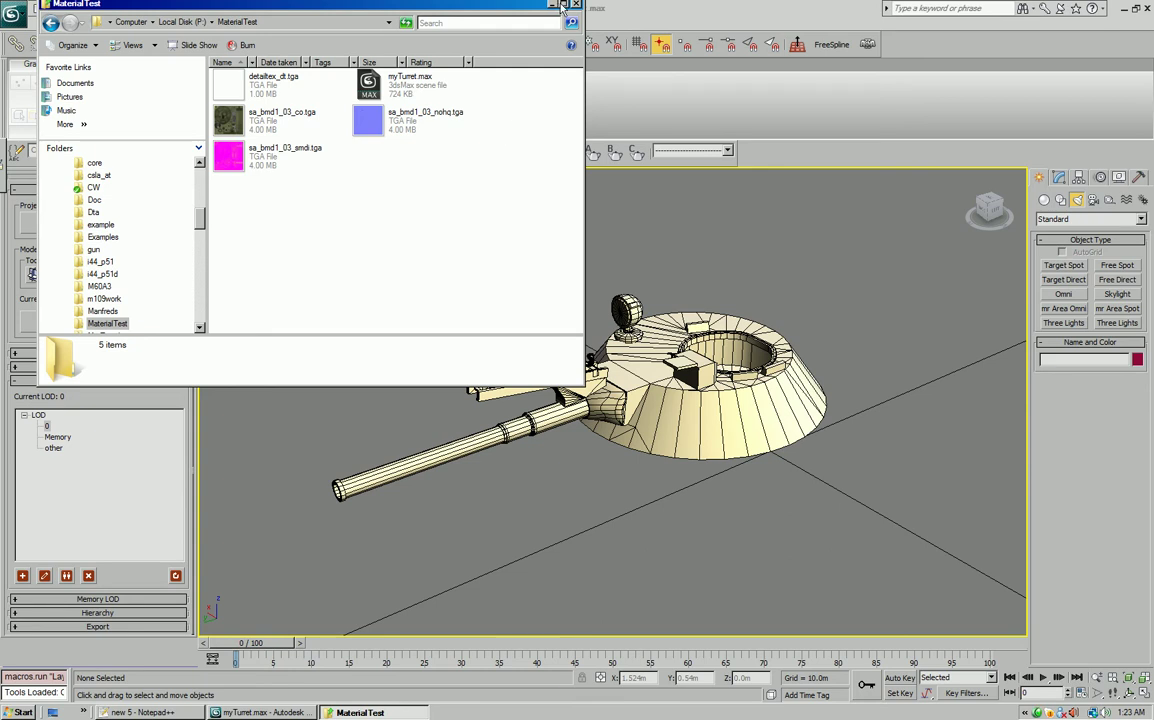
left_click(690, 14)
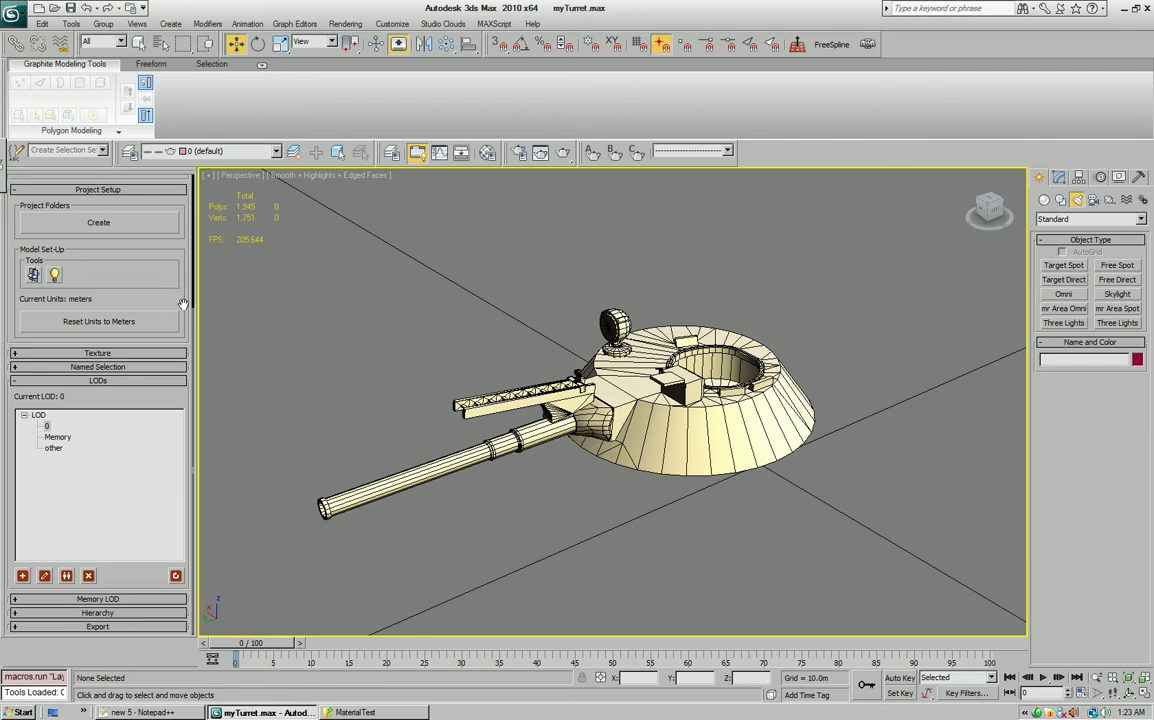
Collapse the LODs section, select the turret, and expand the Texture settings of the ArmA toolbox.
left_click(134, 383)
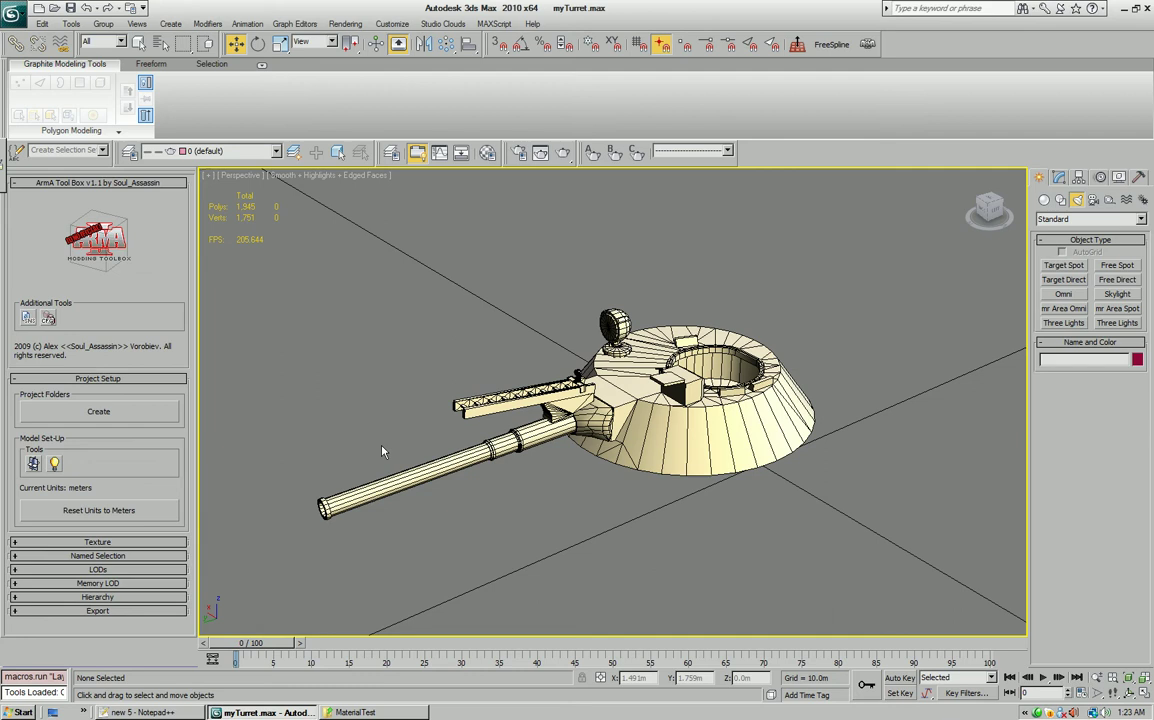
left_click(660, 406)
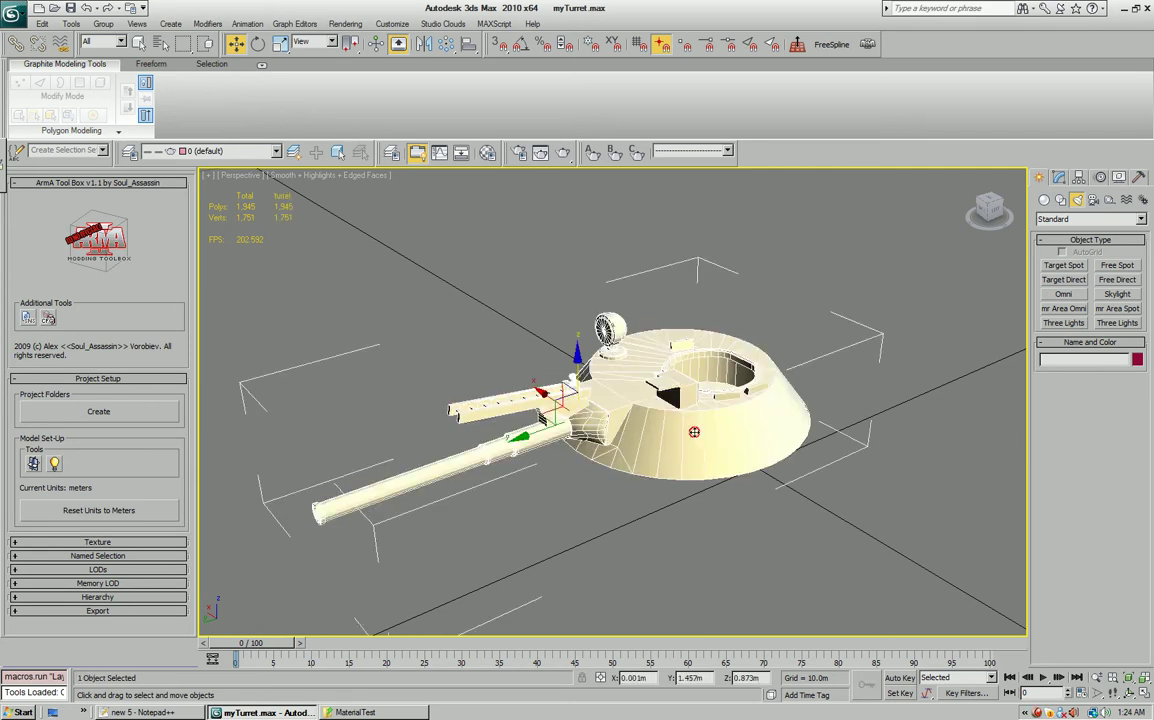
middle_click_drag(788, 478, 595, 412, "alt")
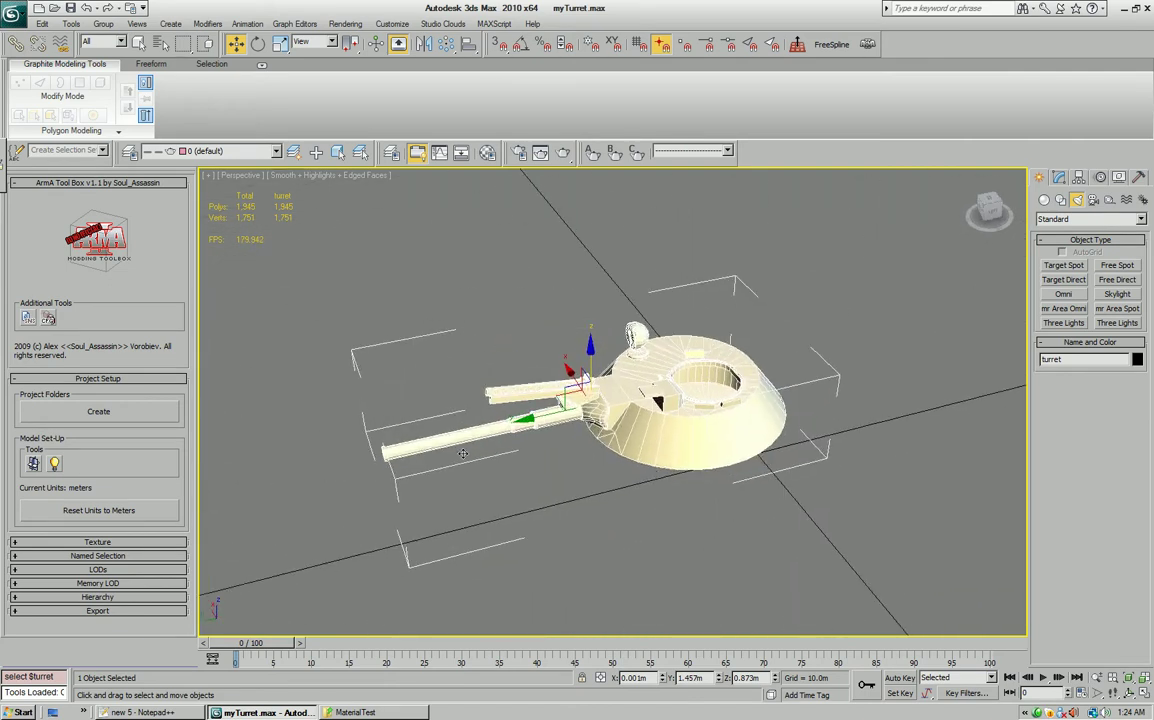
left_click(130, 542)
mouse_move(664, 476)
middle_mouse_down("alt")
mouse_move(634, 507)
mouse_move(664, 485)
middle_mouse_up("alt")
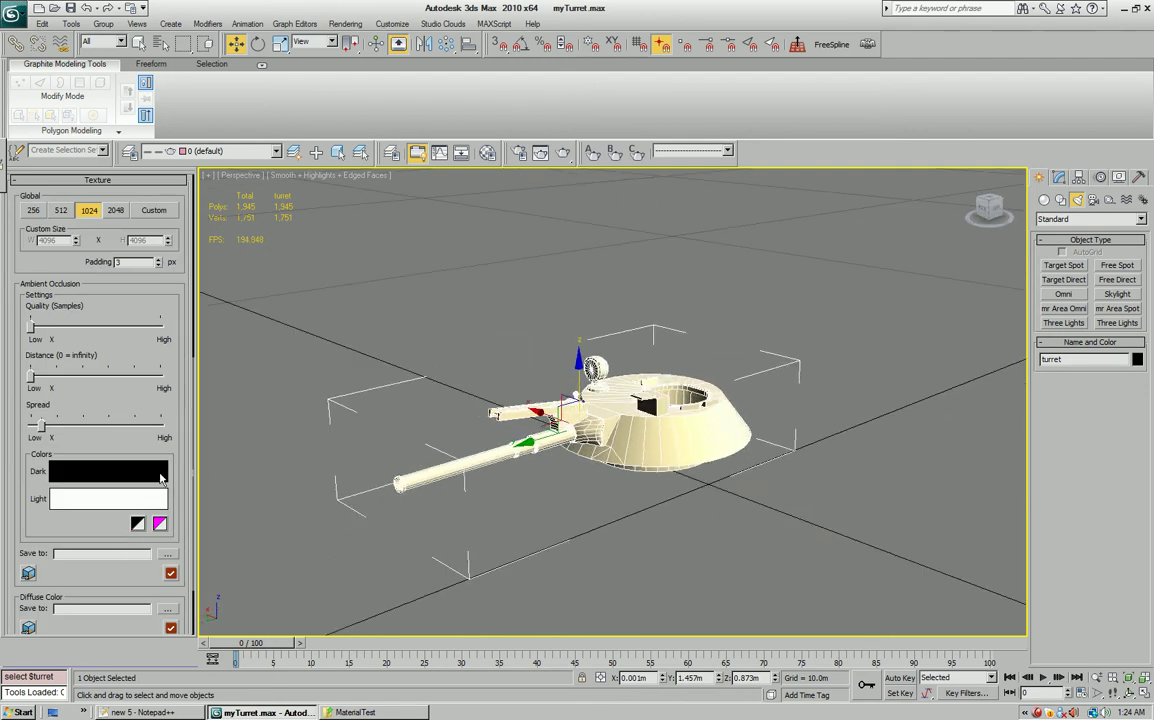
left_click_drag(181, 430, 180, 418)
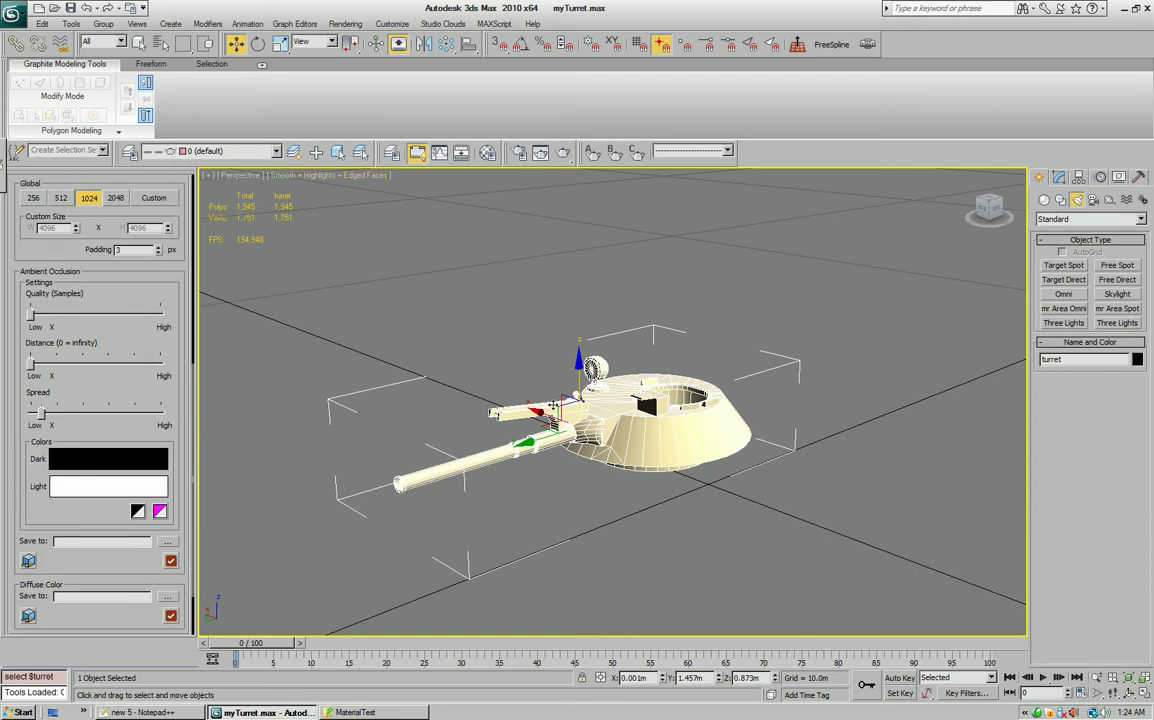
middle_click_drag(600, 408, 586, 455, "alt")
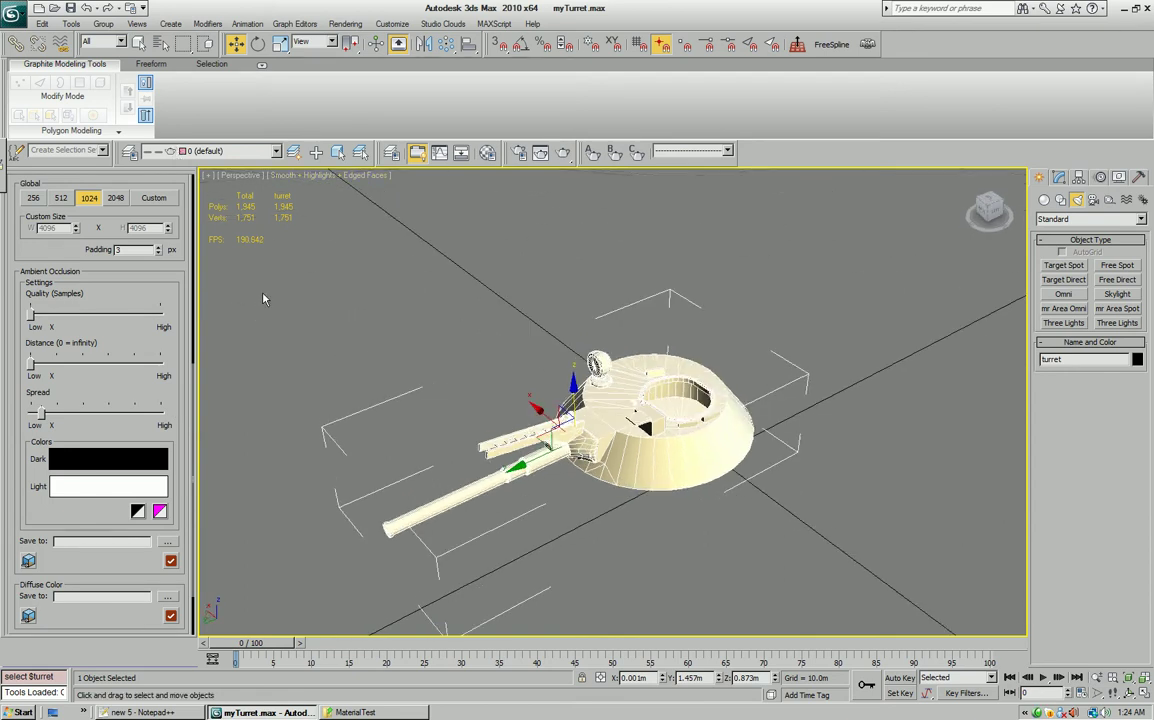
Set the texture size to 512 and apply the magenta-and-white color preset for ambient occlusion.
left_click(61, 197)
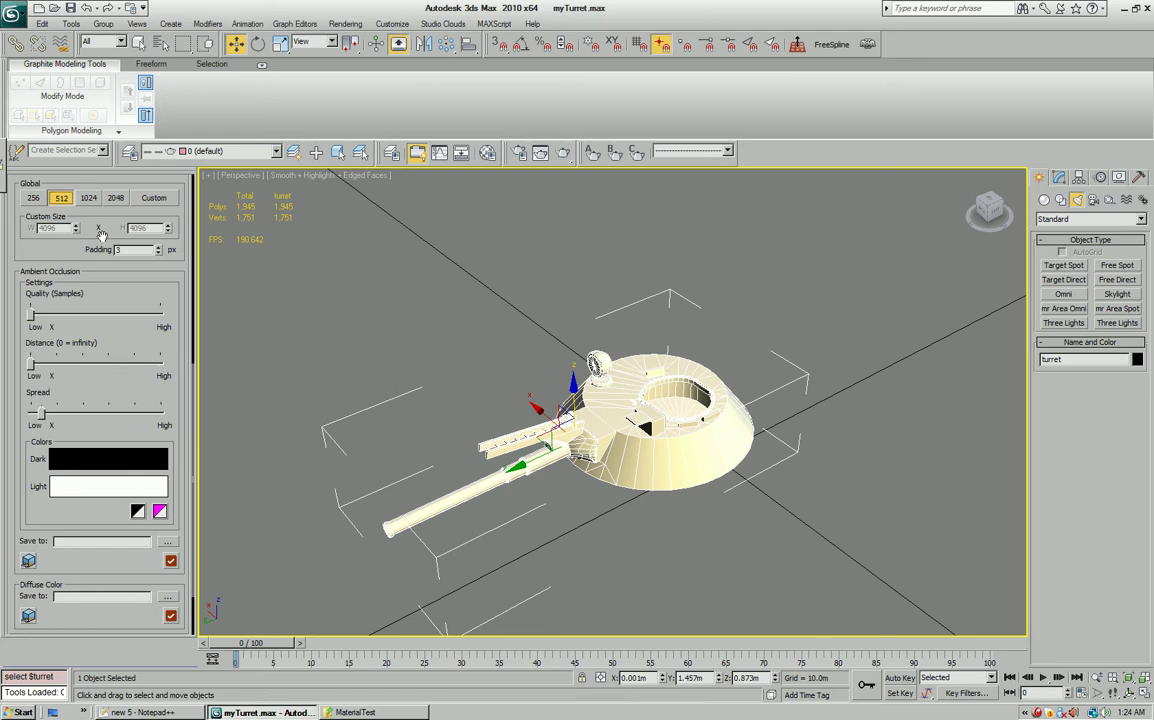
left_click_drag(104, 220, 108, 270)
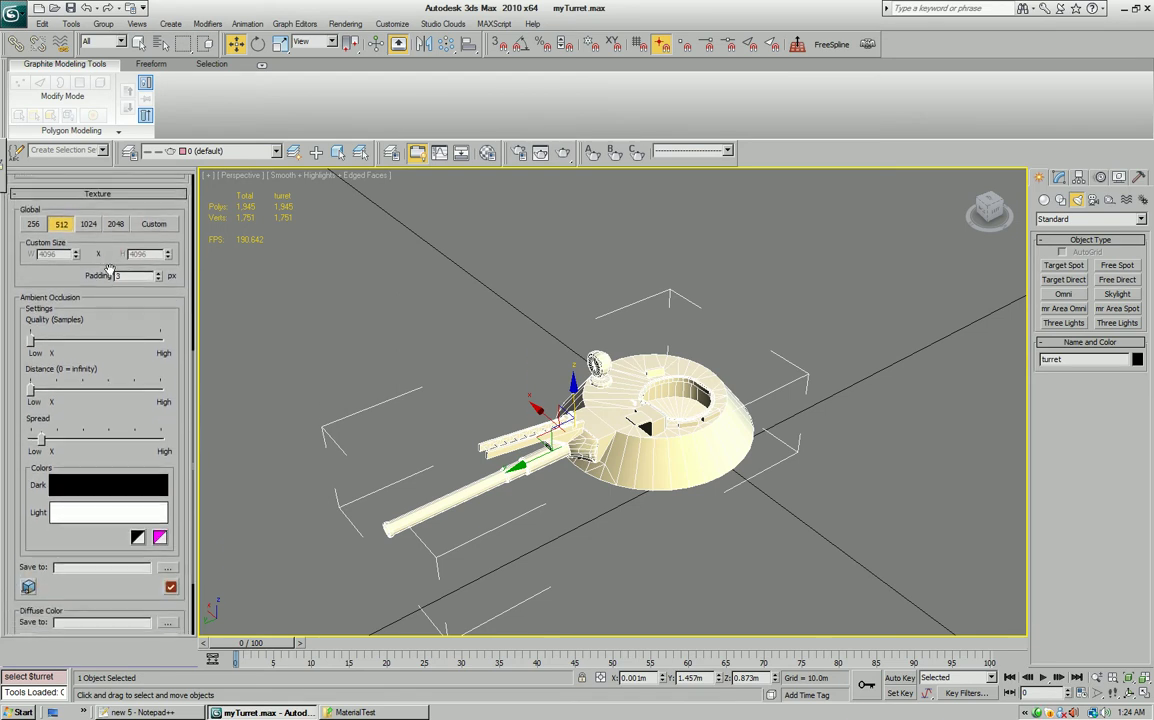
left_click(161, 539)
left_click_drag(155, 297, 174, 245)
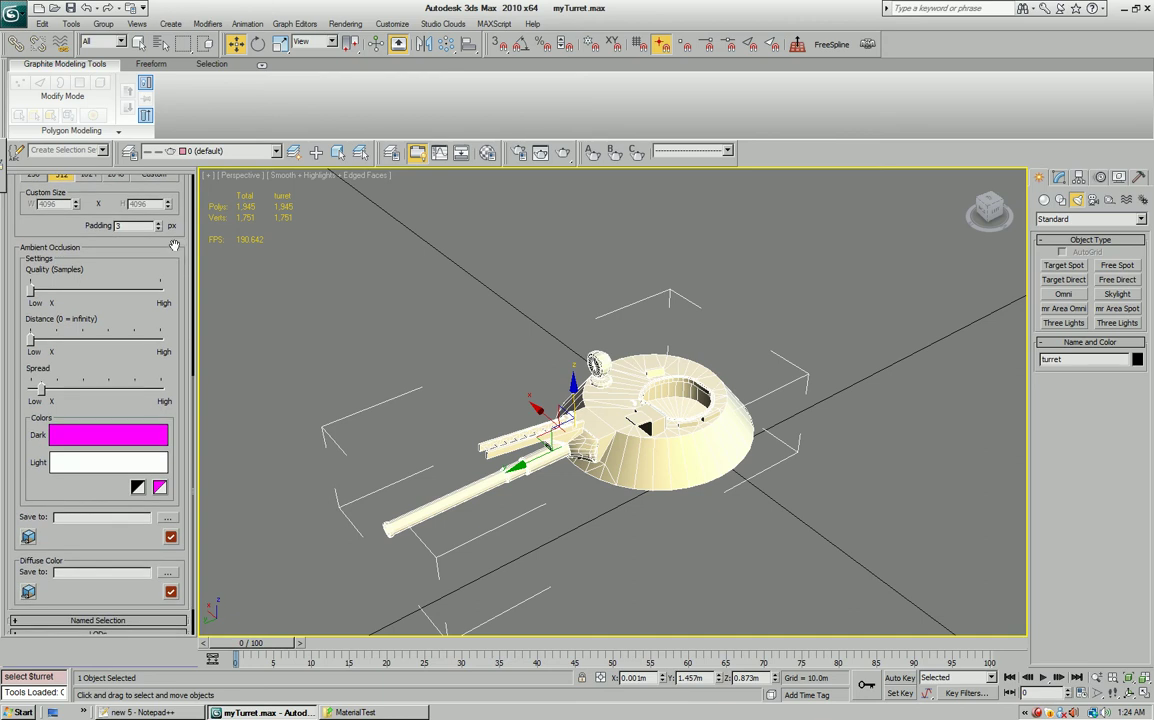
Set the ambient occlusion output file to sa_bmd1_03_as.tga in the MaterialTest folder, basing the name on sa_bmd1_03_co.tga.
left_click(167, 517)
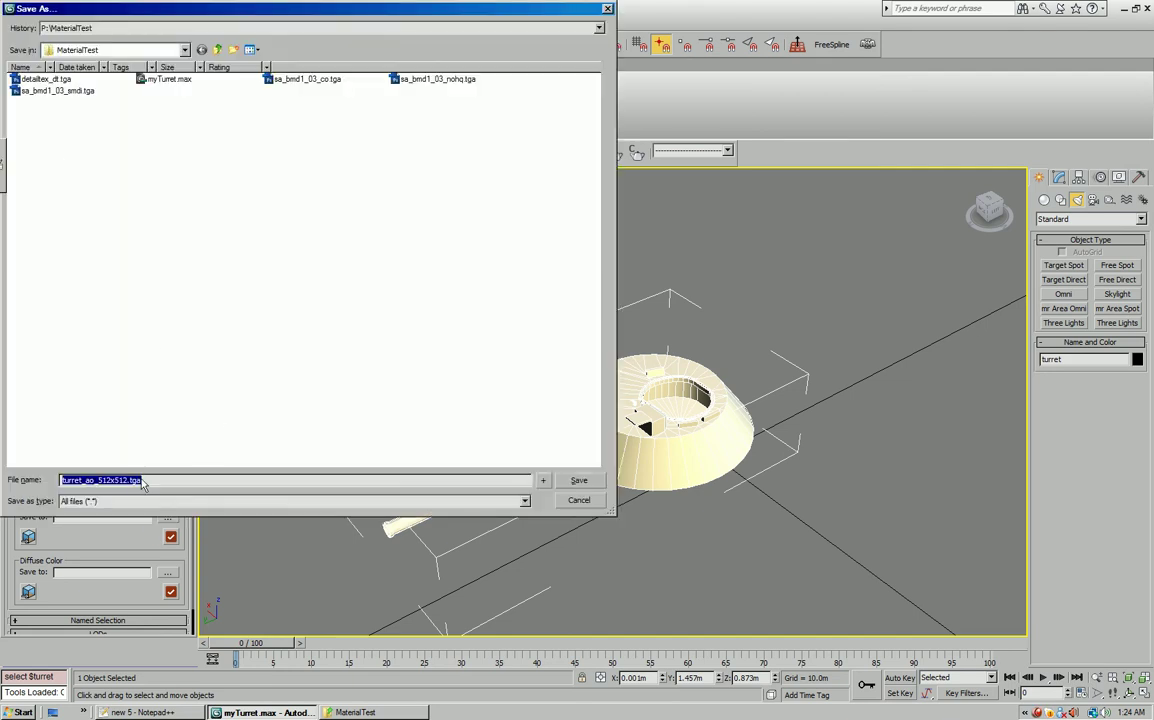
left_click_drag(127, 480, 87, 484)
left_click(286, 79)
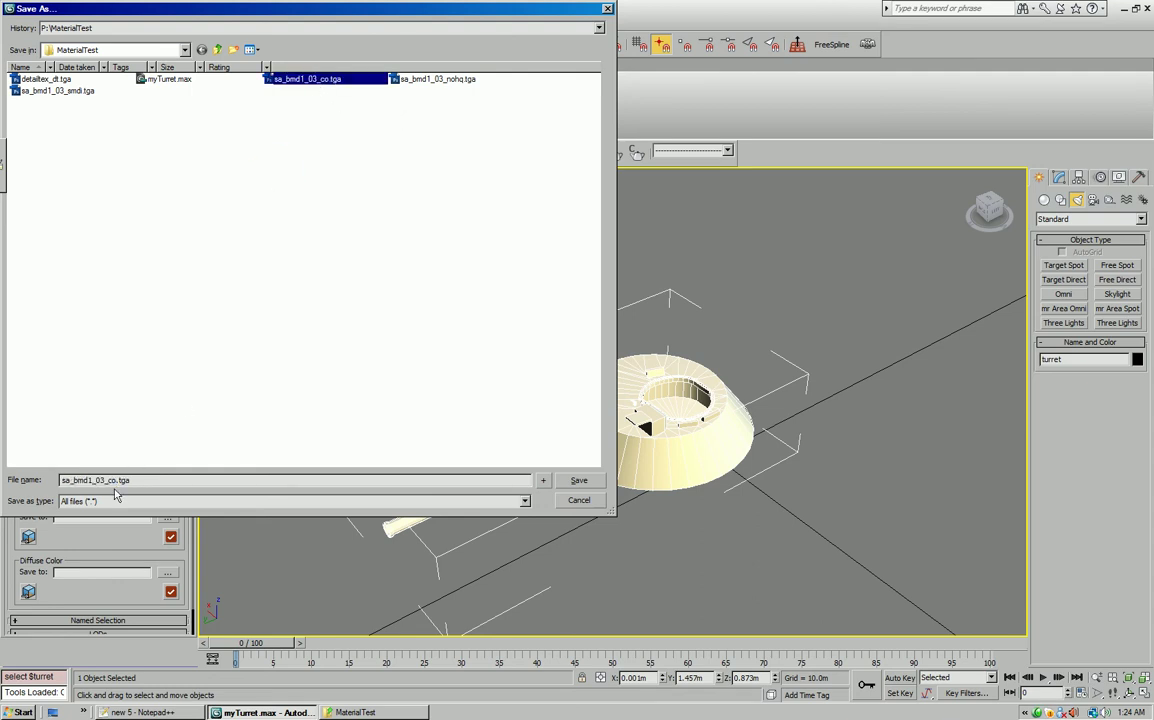
left_click_drag(119, 480, 107, 480)
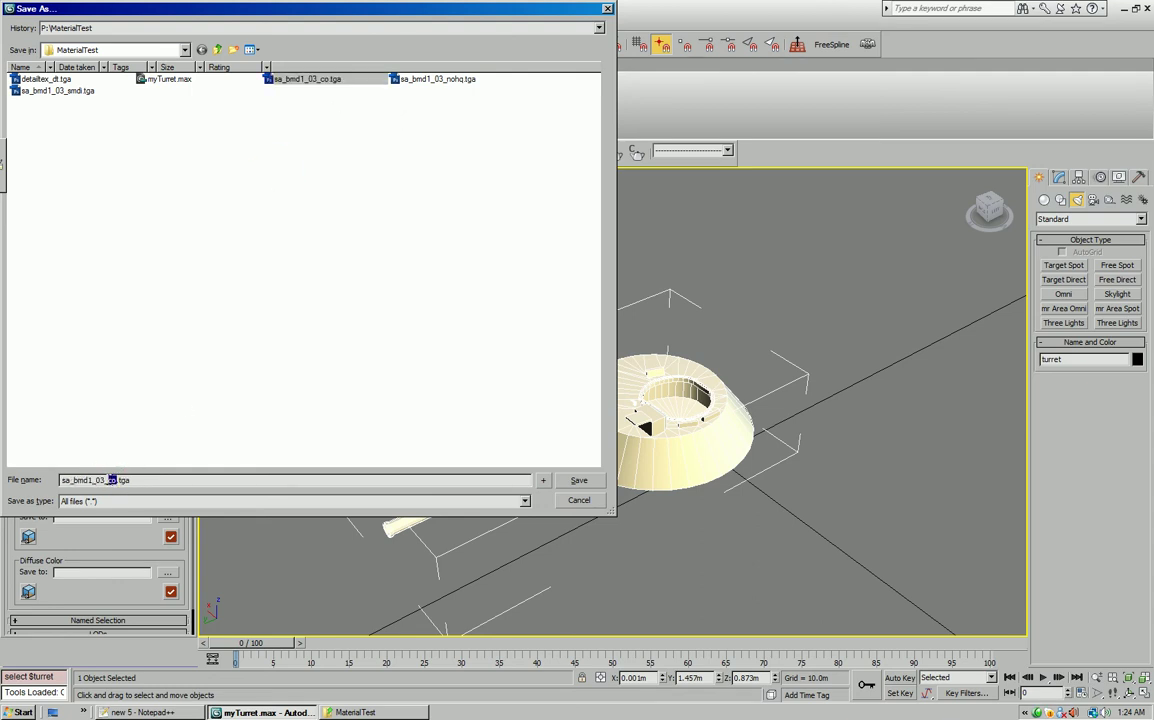
type("as")
left_click(579, 483)
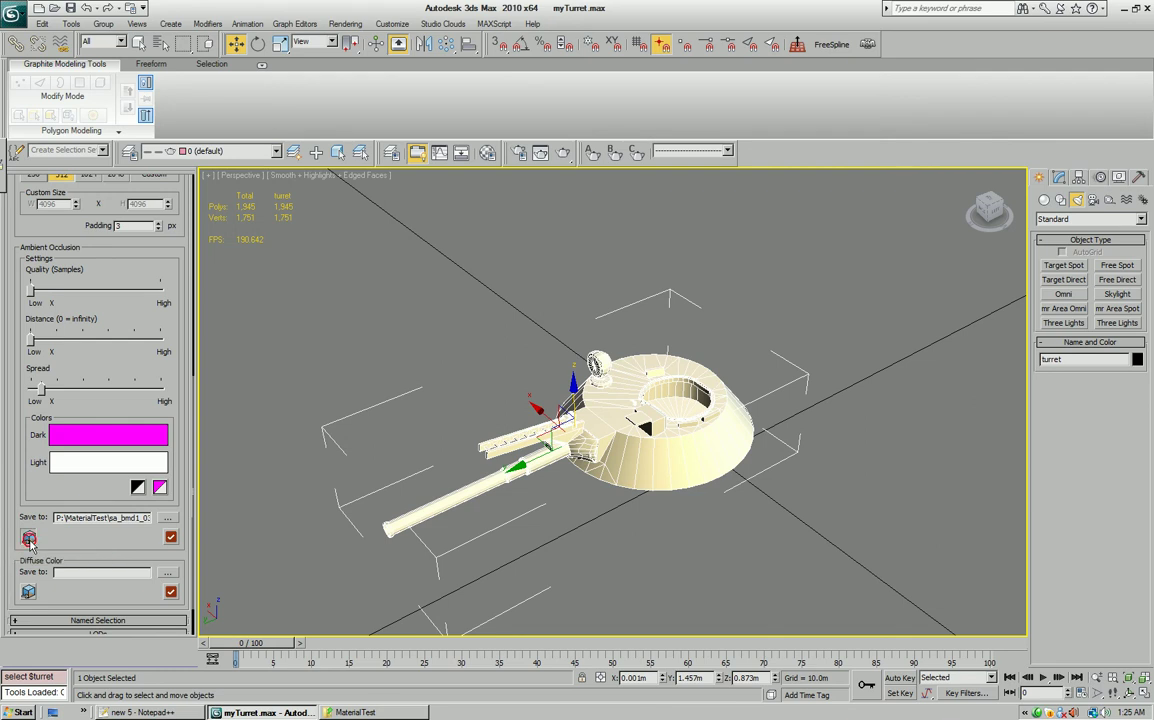
Bake the turret's ambient occlusion map and turn off edged faces to inspect the shading up close.
left_click(171, 537)
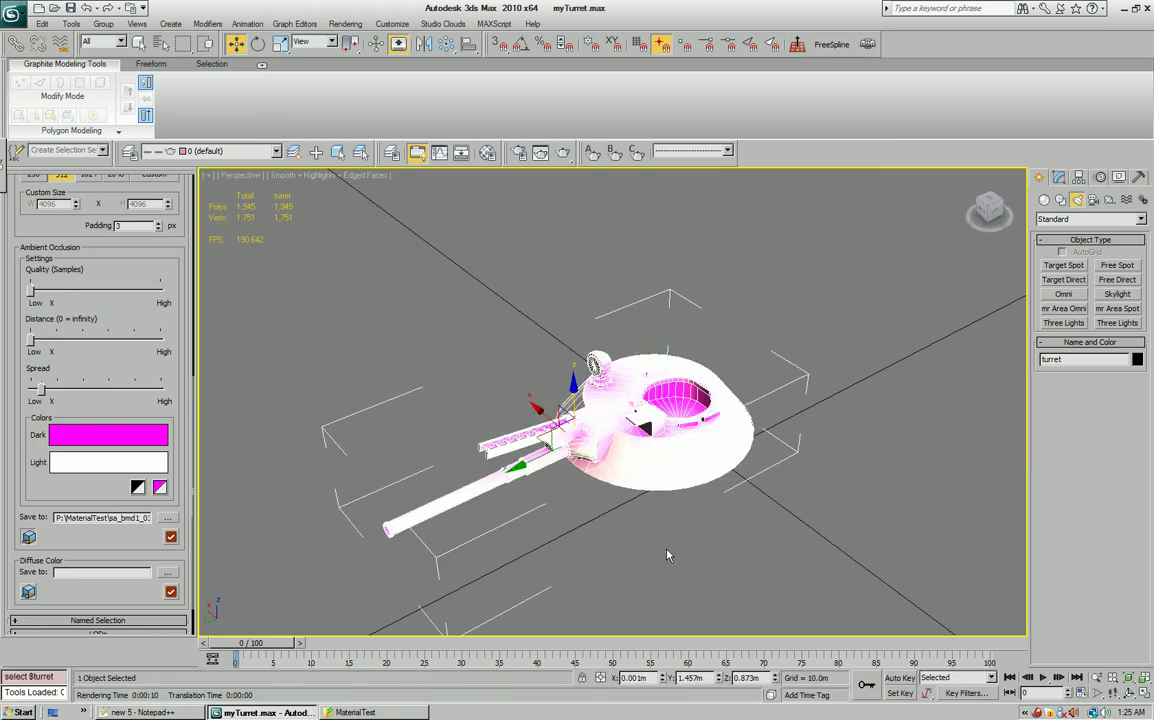
key("F4")
middle_click_drag(668, 556, 580, 509, "alt")
scroll(622, 469, "up", 2)
scroll(622, 469, "up", 2)
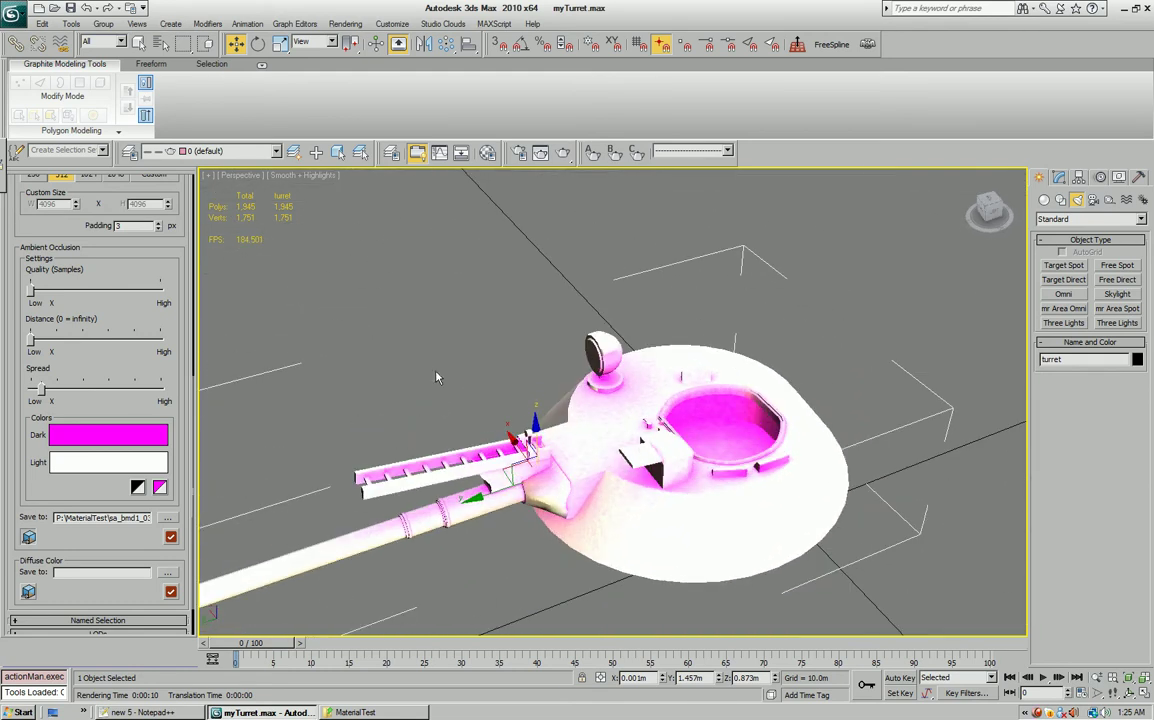
Raise the ambient occlusion quality to 64 samples and bake the turret's map again.
left_click_drag(28, 290, 44, 290)
left_click(169, 538)
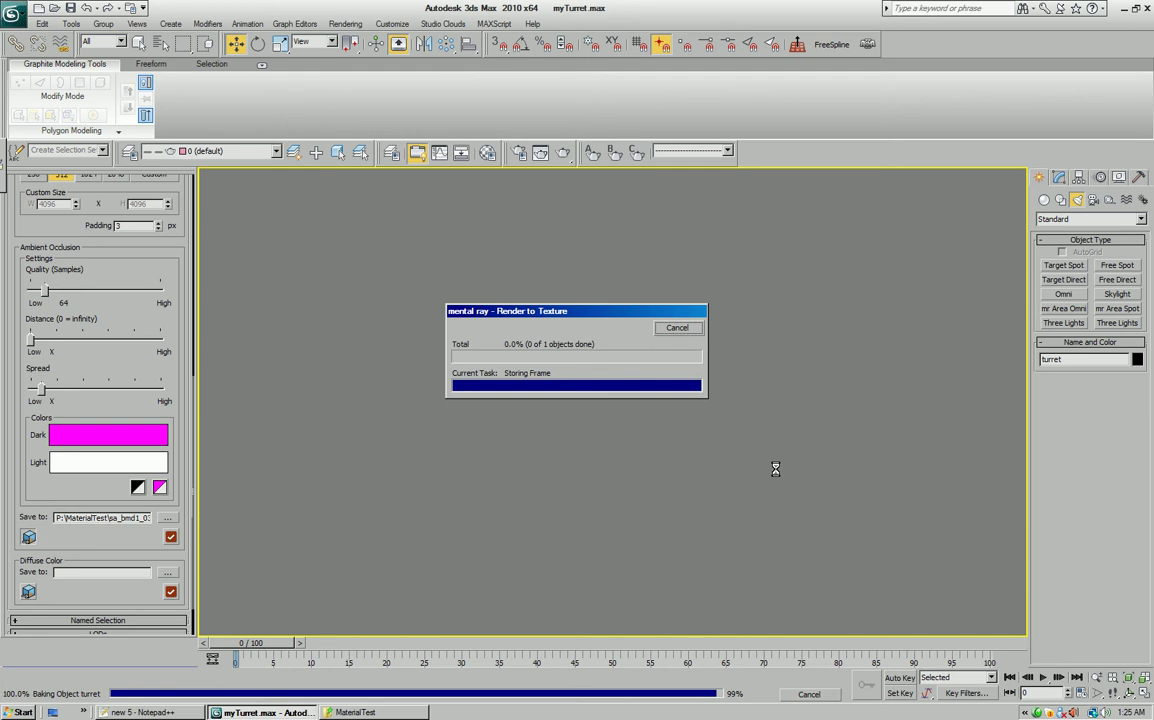
middle_click_drag(752, 497, 647, 526, "alt")
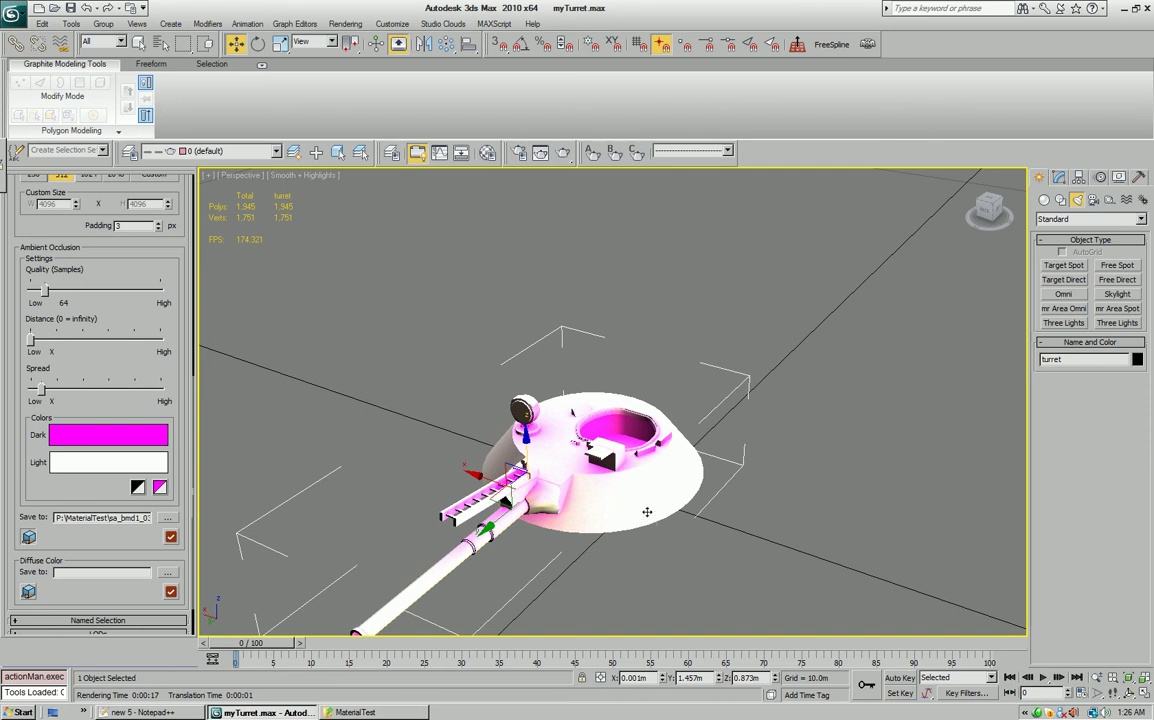
middle_click_drag(630, 496, 657, 476)
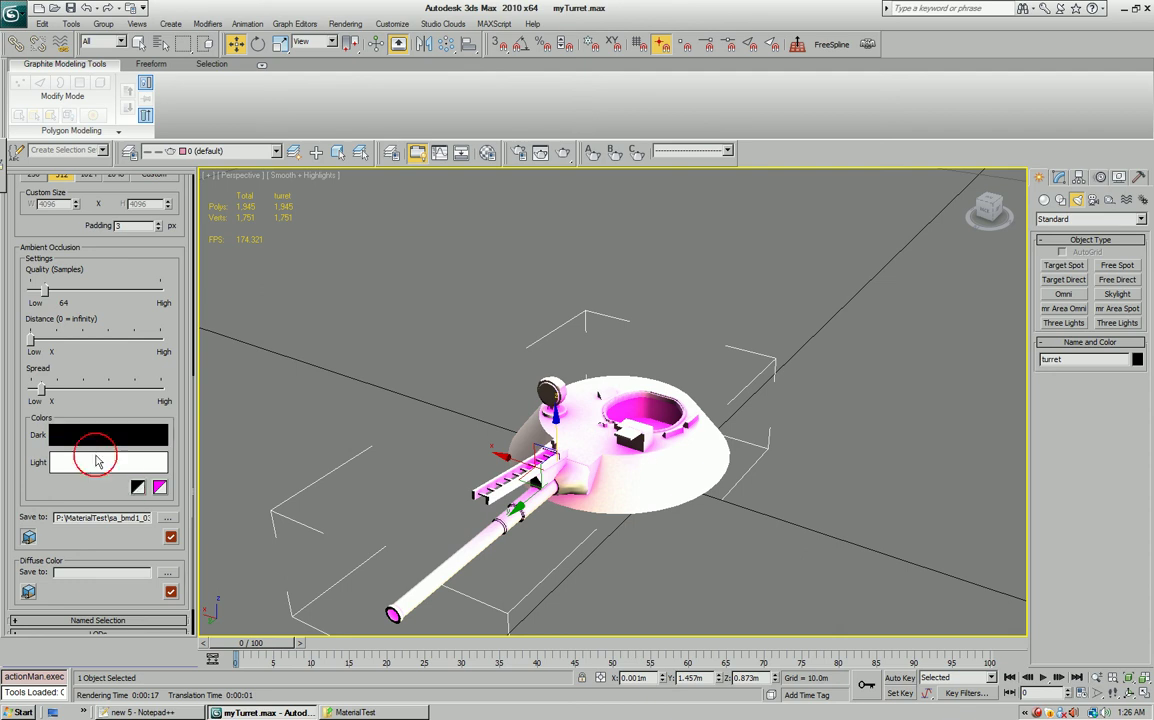
Switch the ambient occlusion colors to the black-and-white preset.
left_click(137, 487)
scroll(60, 500, "down", 3)
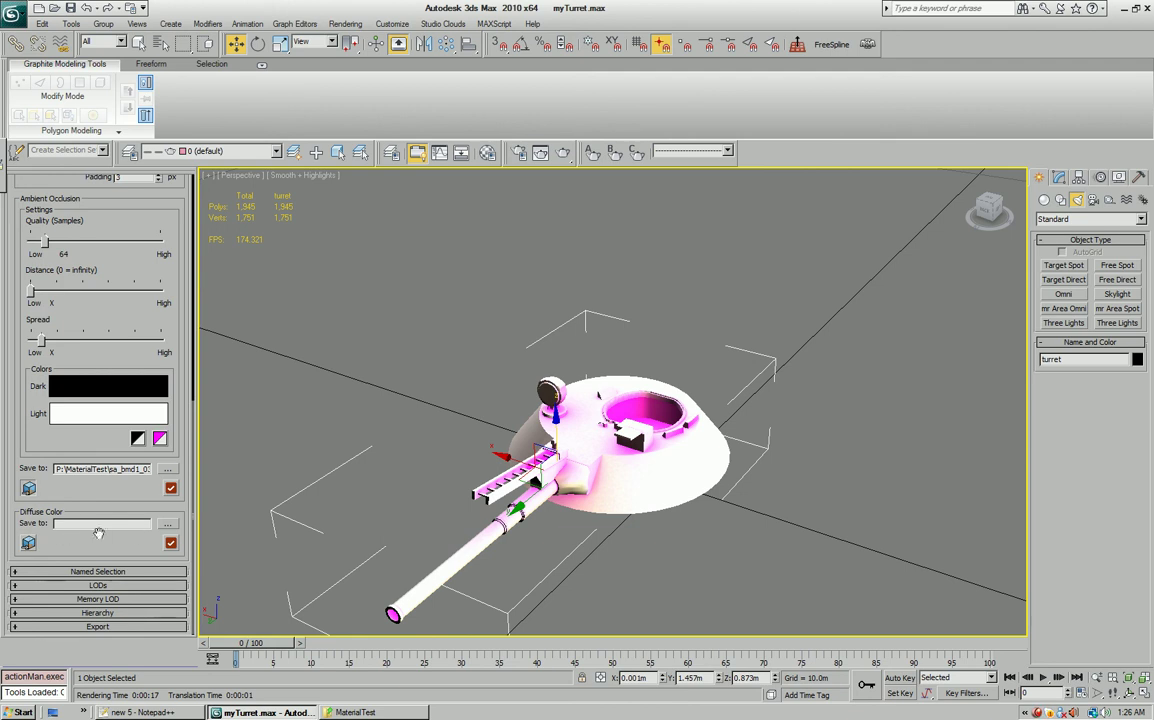
mouse_move(559, 480)
middle_mouse_down("alt")
mouse_move(528, 455)
mouse_move(464, 466)
mouse_move(610, 500)
mouse_move(560, 470)
middle_mouse_up("alt")
scroll(133, 261, "up", 3)
scroll(133, 261, "down", 3)
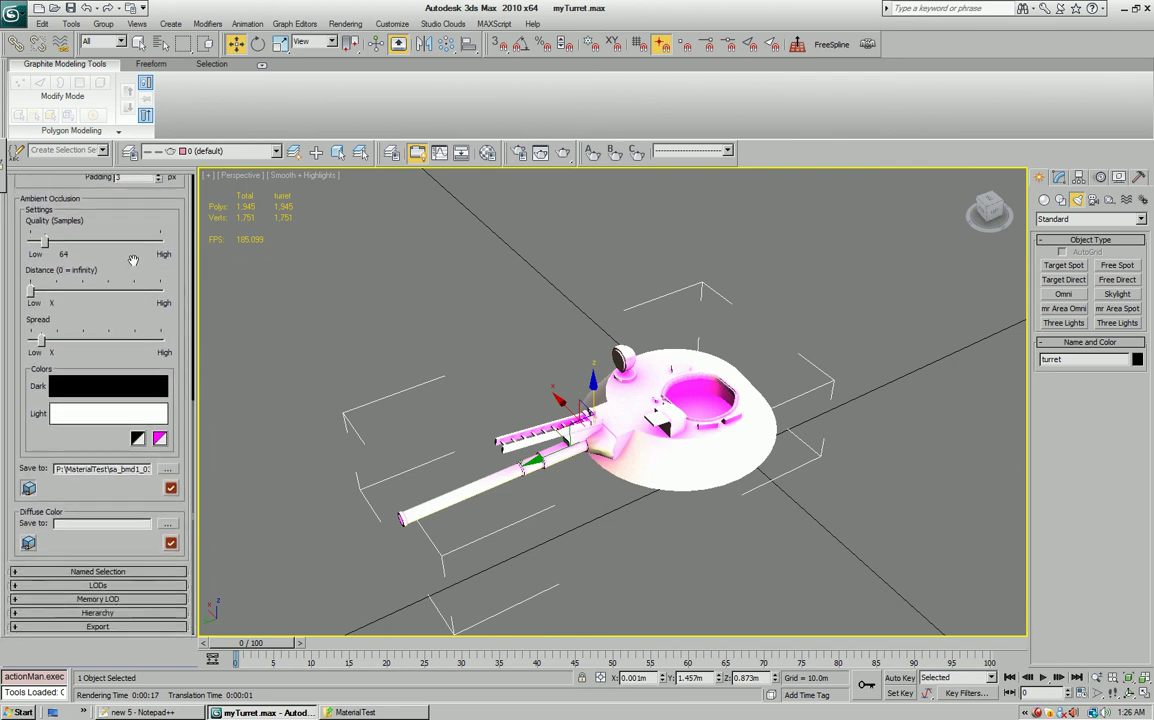
scroll(133, 253, "up", 5)
scroll(140, 240, "down", 5)
scroll(150, 240, "up", 3)
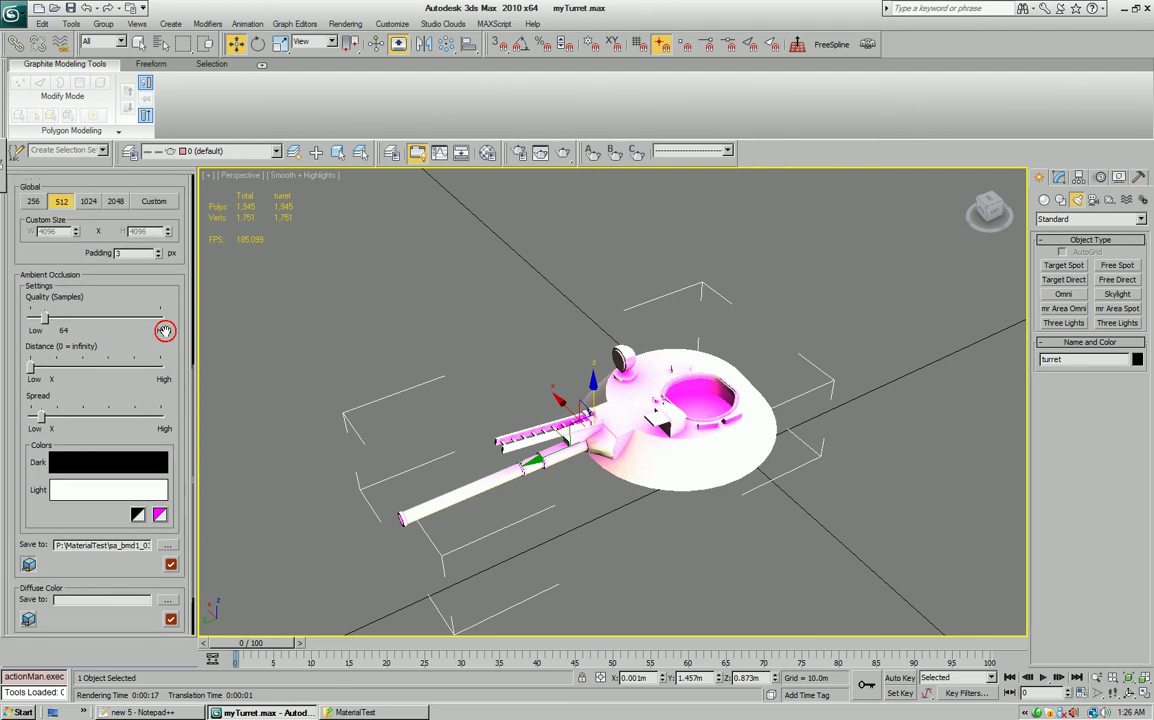